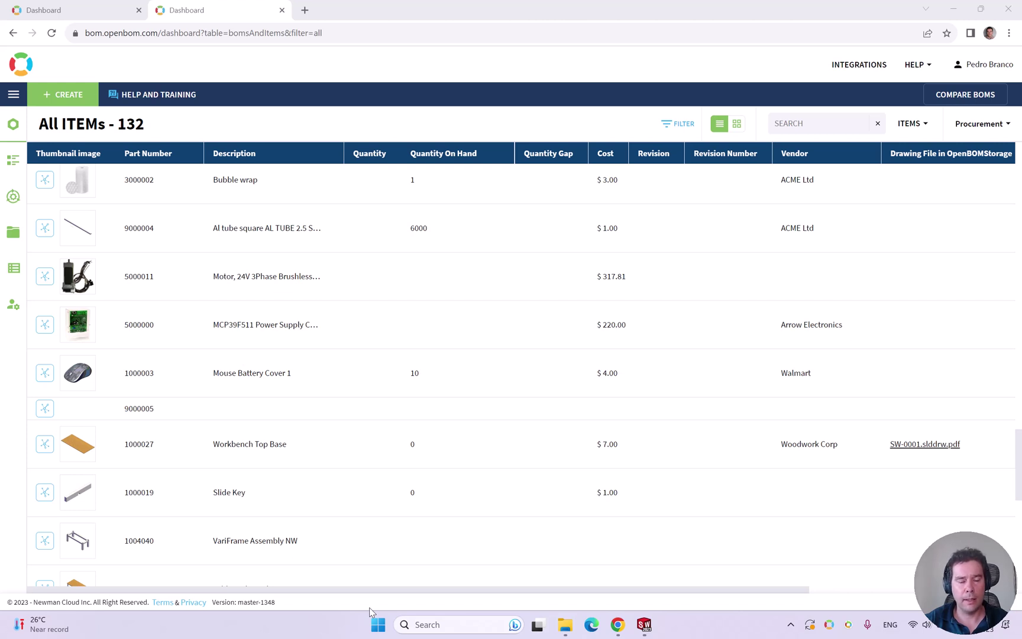
Close the extra dashboard page, switch to SOLIDWORKS and activate the 1500 configuration of the SW-0141 table assembly.
{"action": "left_click", "coordinate": [282, 10]}
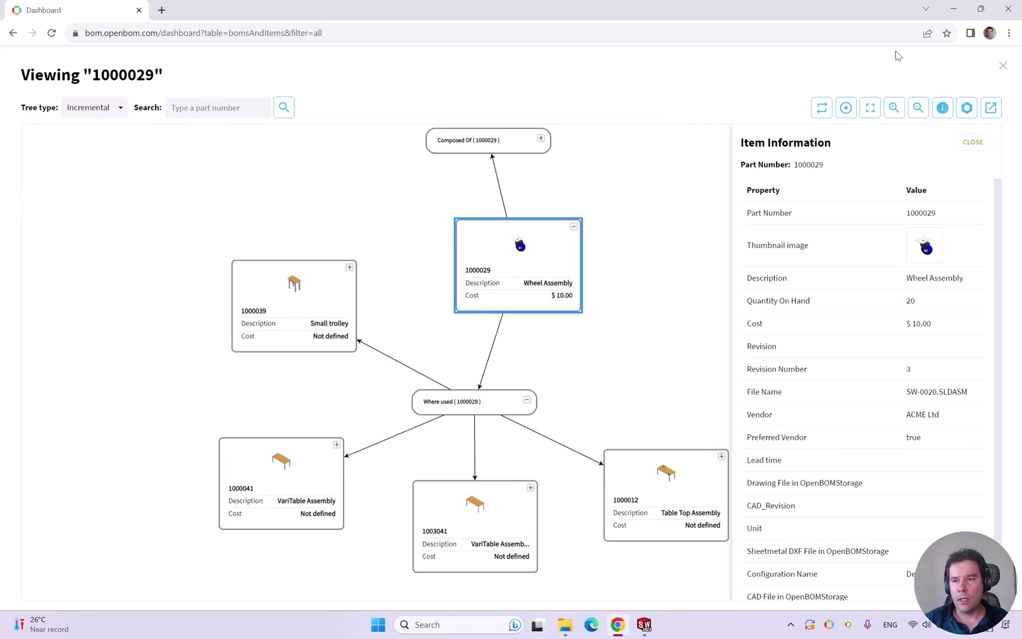
{"action": "left_click", "coordinate": [952, 8]}
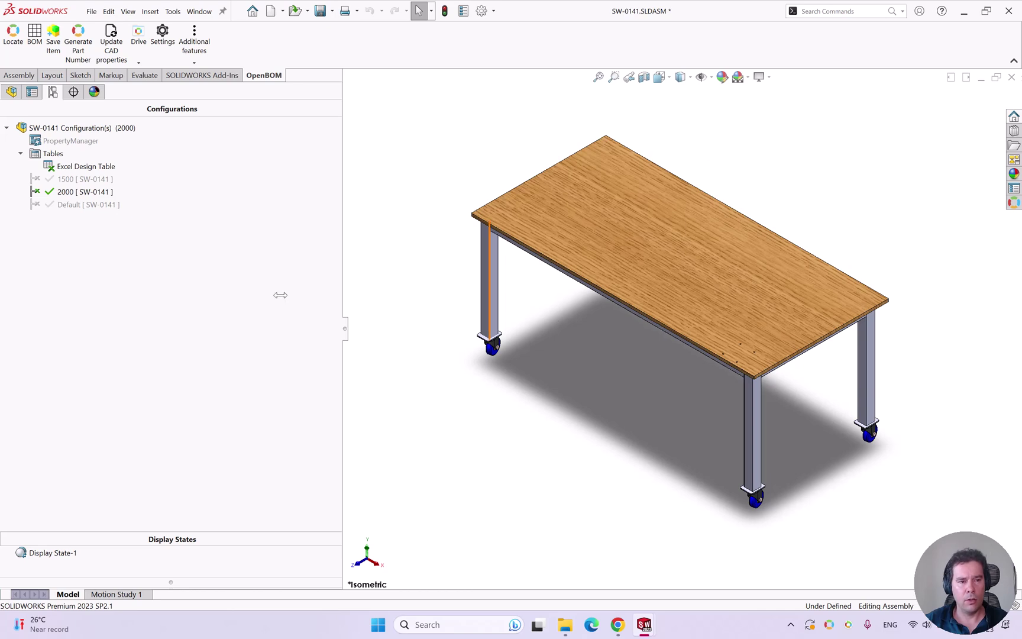
{"action": "left_click", "coordinate": [70, 196]}
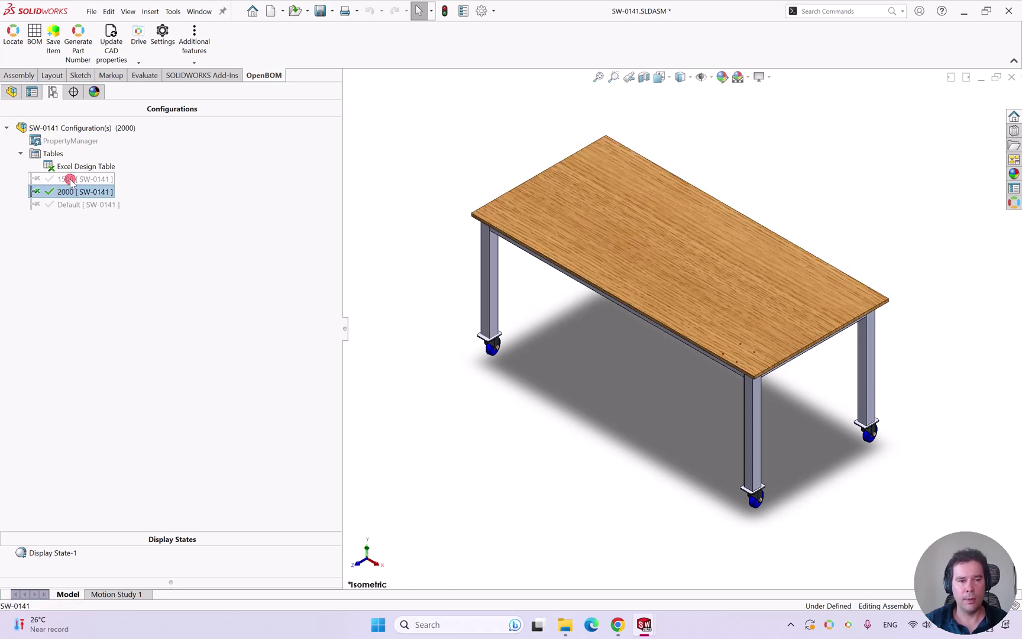
{"action": "double_click", "coordinate": [70, 179]}
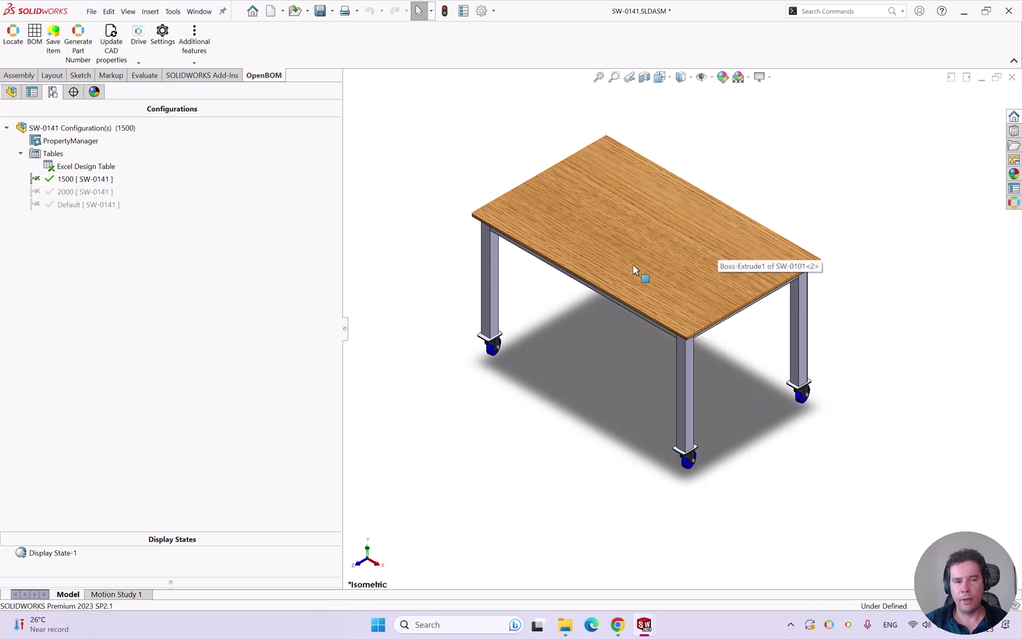
Open the Excel design table in a separate window, examine the 2000 and 1500 descriptions and part numbers, and close it.
{"action": "right_click", "coordinate": [79, 167]}
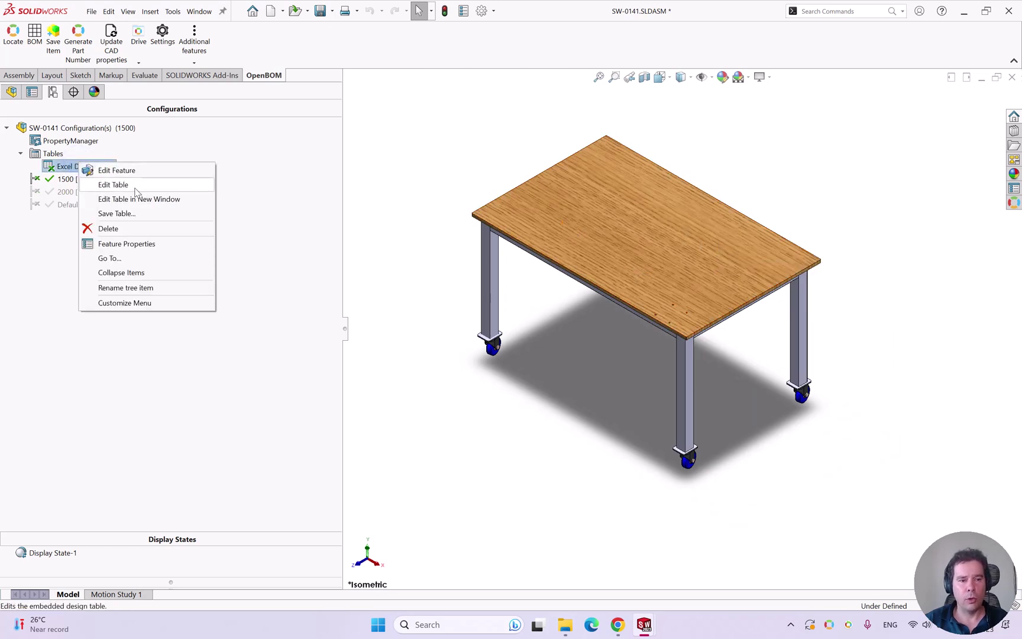
{"action": "left_click", "coordinate": [175, 203]}
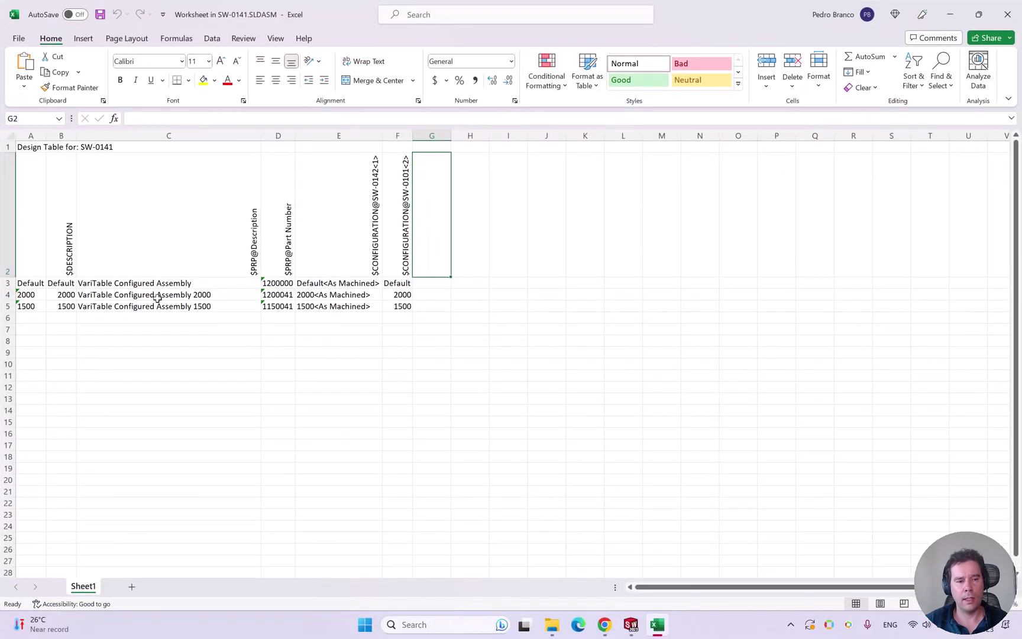
{"action": "left_click", "coordinate": [191, 294]}
{"action": "left_click", "coordinate": [190, 305]}
{"action": "left_click", "coordinate": [284, 295]}
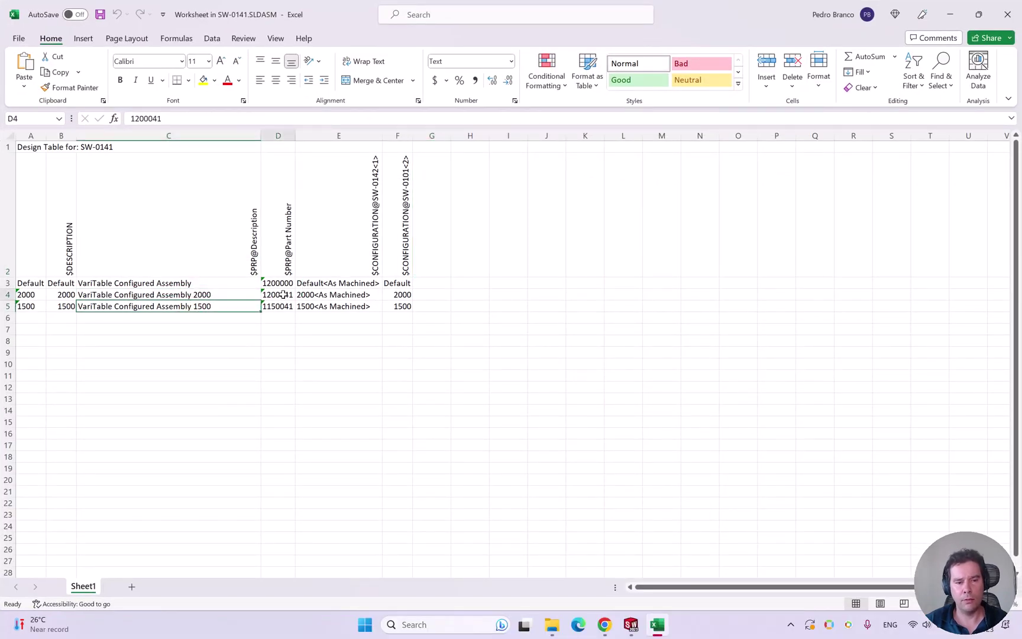
{"action": "left_click", "coordinate": [281, 304]}
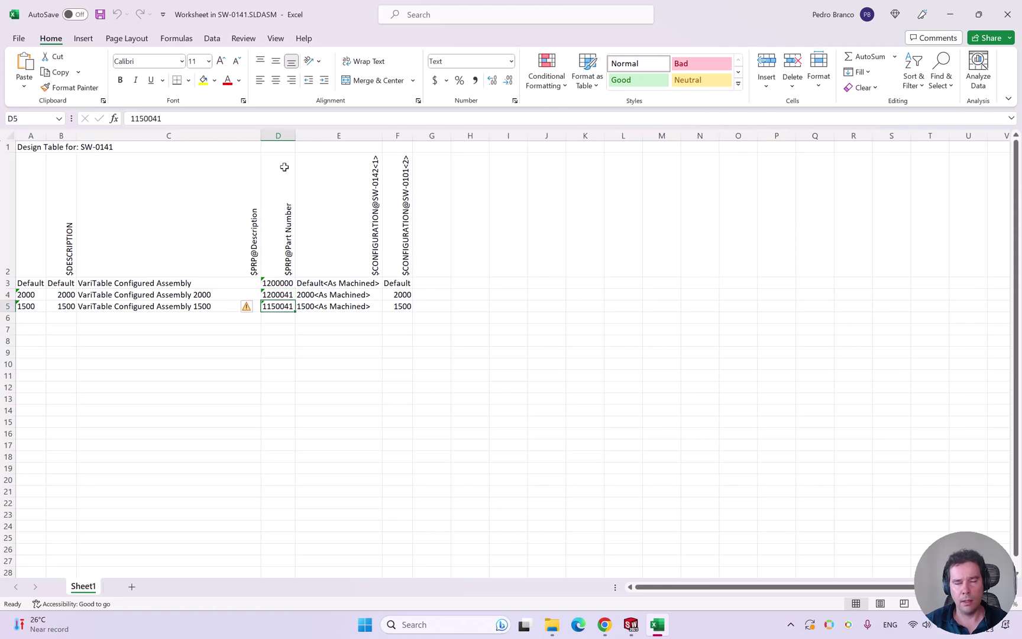
{"action": "left_click", "coordinate": [1007, 14]}
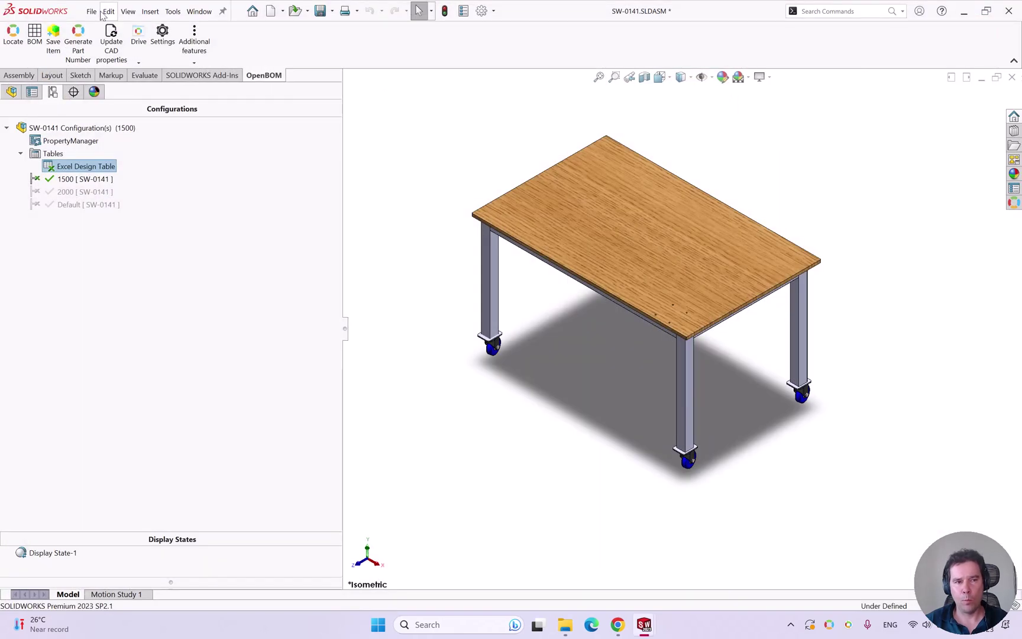
Inspect the assembly's custom and configuration-specific Description and Part Number properties, leaving them without changes.
{"action": "left_click", "coordinate": [91, 12]}
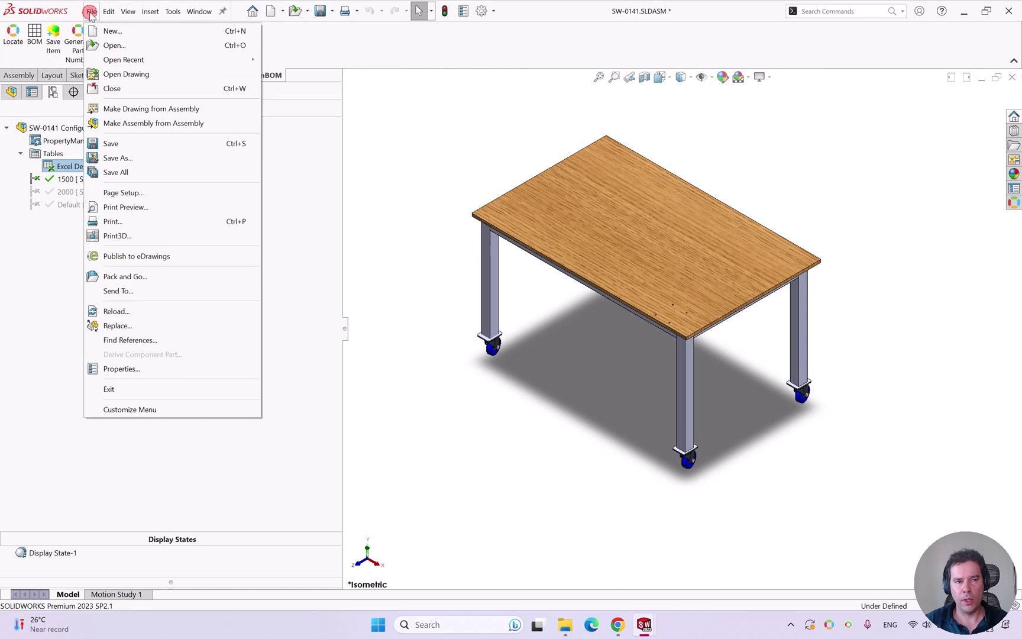
{"action": "left_click", "coordinate": [156, 368]}
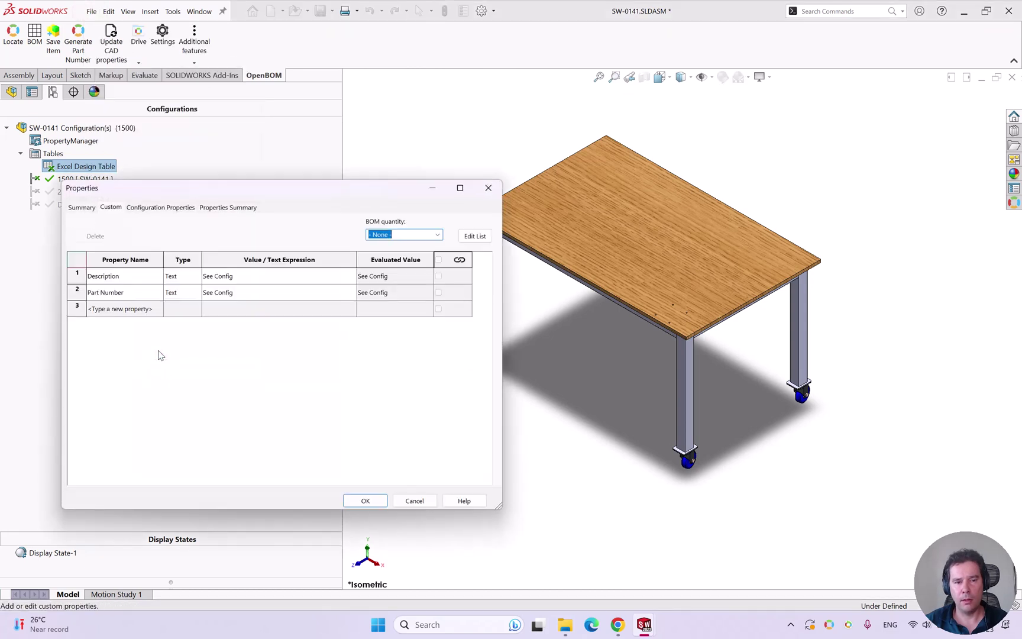
{"action": "left_click", "coordinate": [81, 278]}
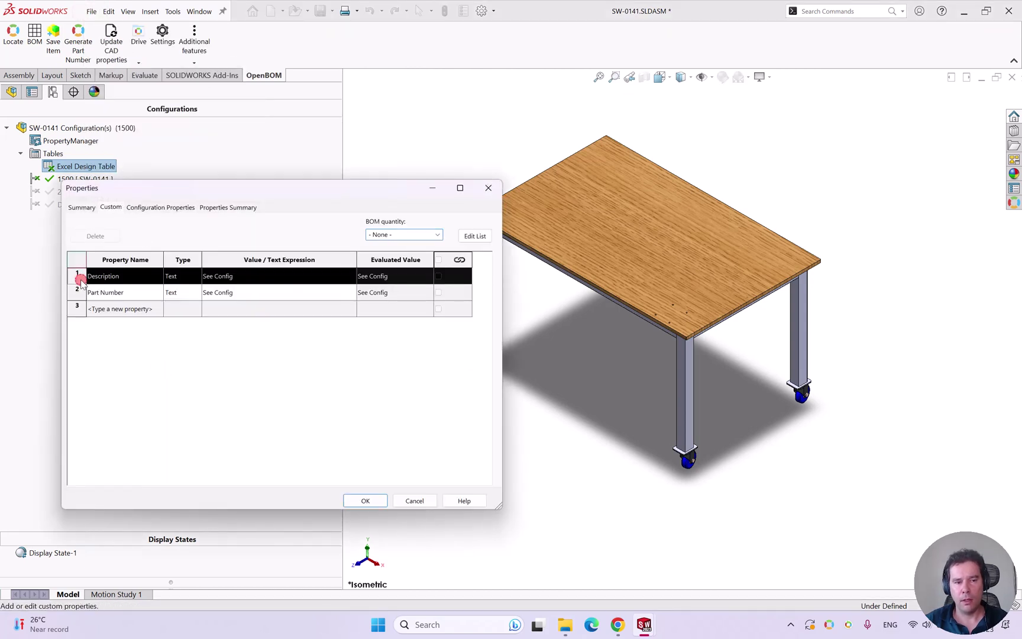
{"action": "left_click", "coordinate": [213, 277]}
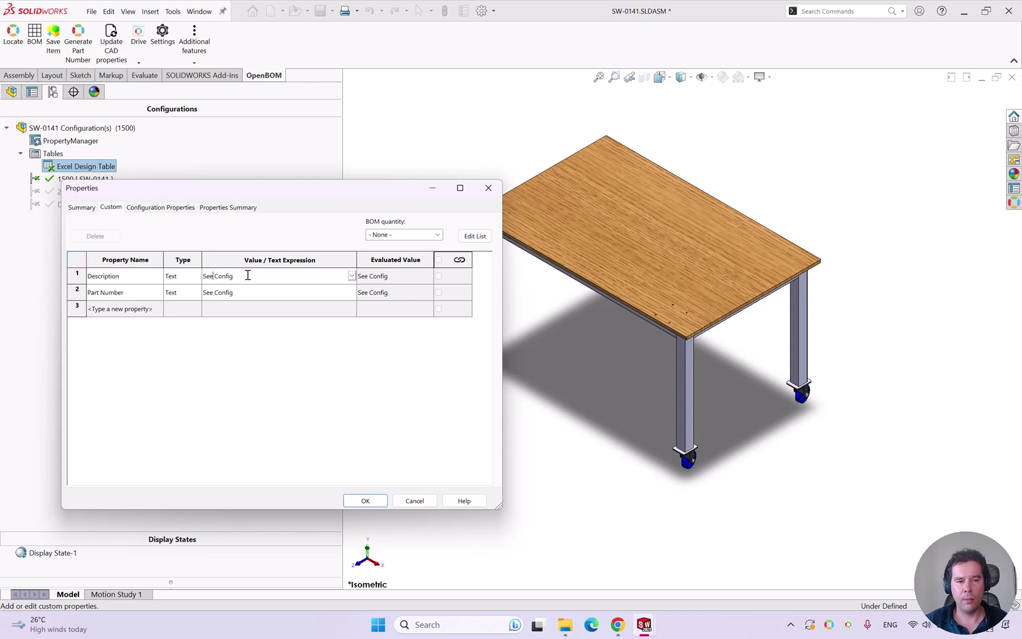
{"action": "left_click", "coordinate": [160, 207]}
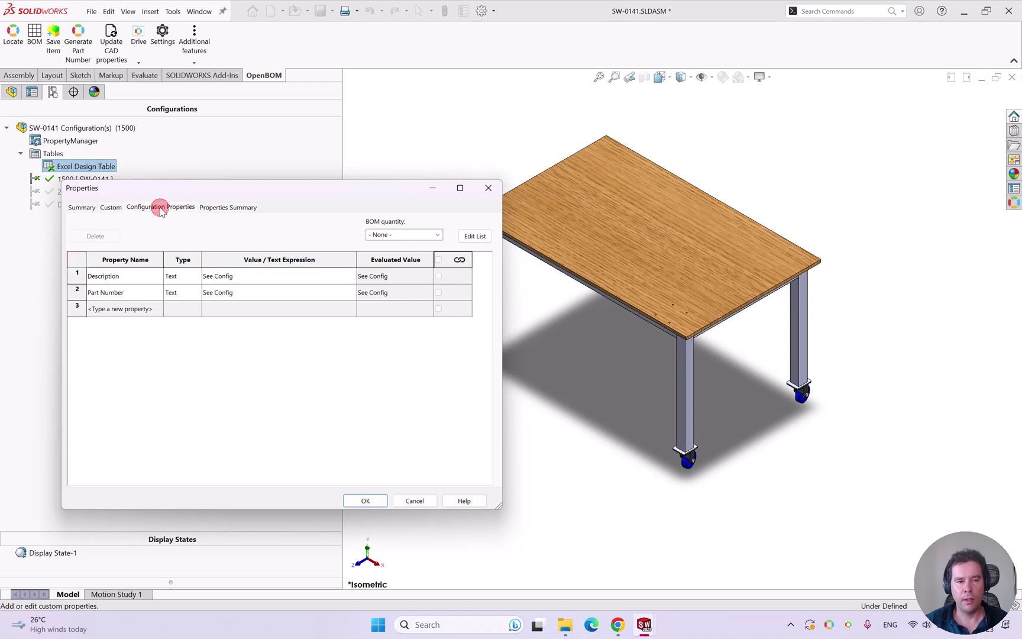
{"action": "left_click", "coordinate": [324, 280]}
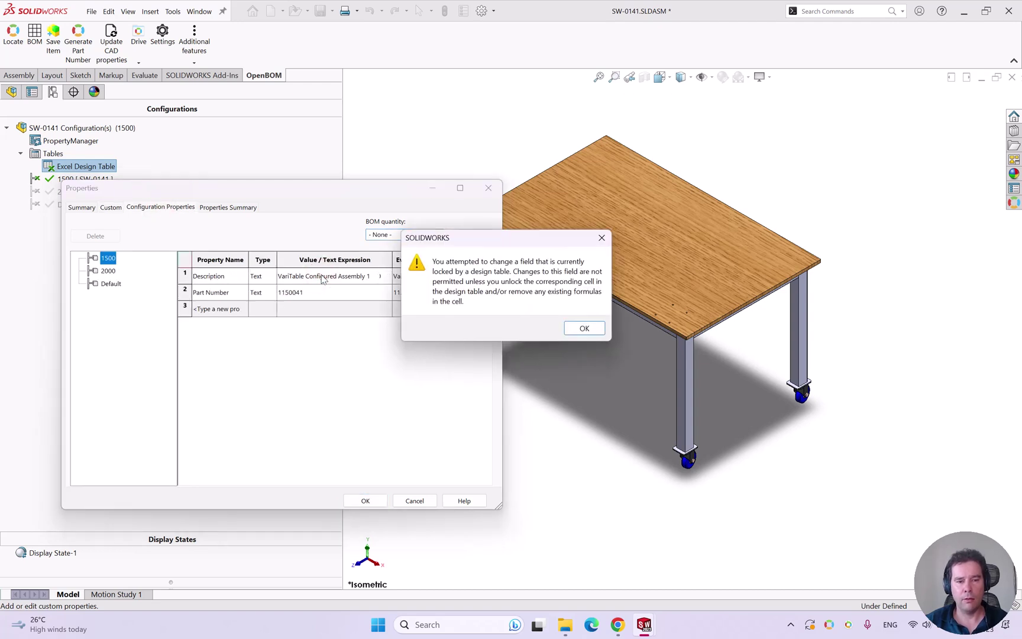
{"action": "left_click", "coordinate": [584, 328]}
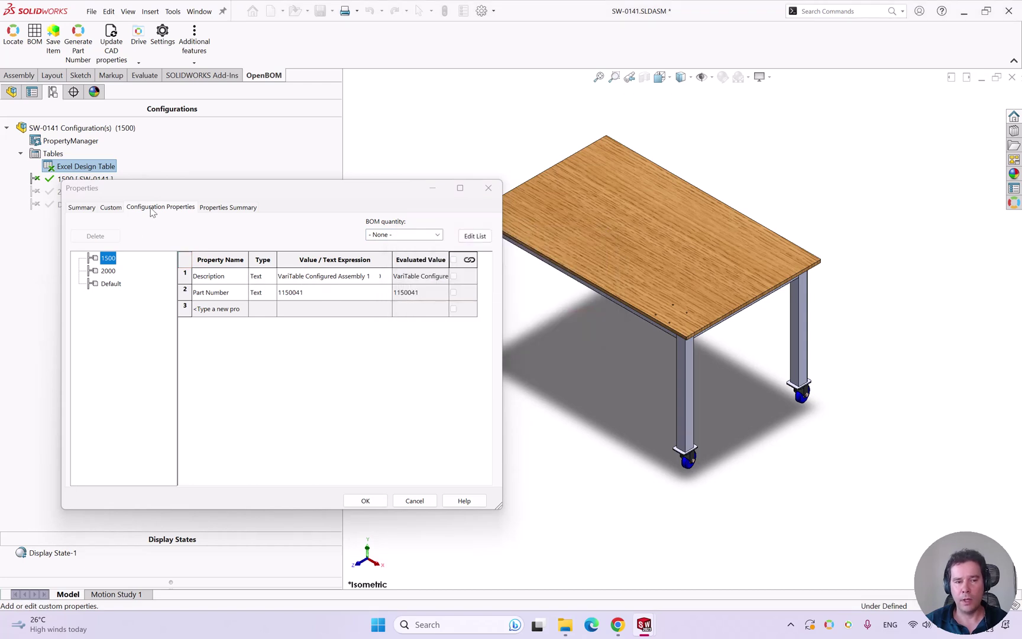
{"action": "left_click", "coordinate": [416, 501]}
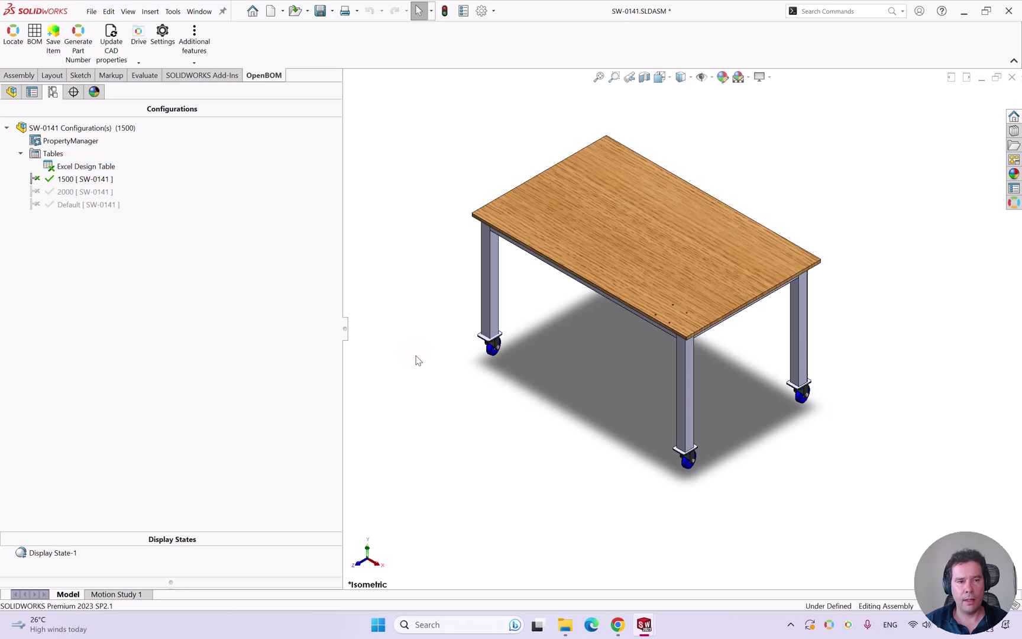
Open the drawing of the SW-0141 assembly, review its table of sizes and part numbers, and close it.
{"action": "left_click", "coordinate": [11, 92]}
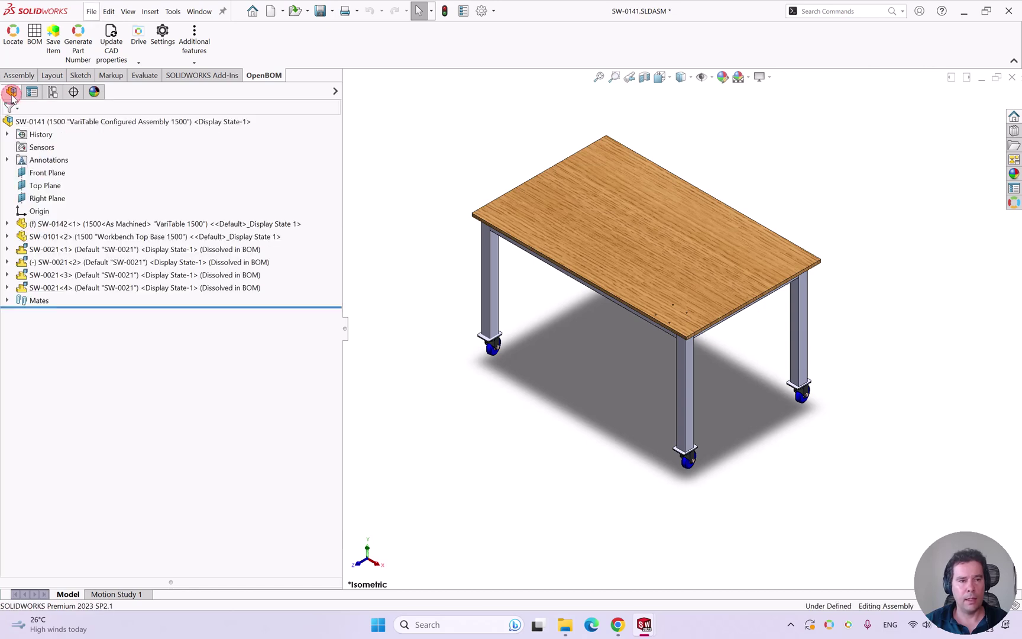
{"action": "left_click", "coordinate": [109, 11]}
{"action": "left_click", "coordinate": [93, 12]}
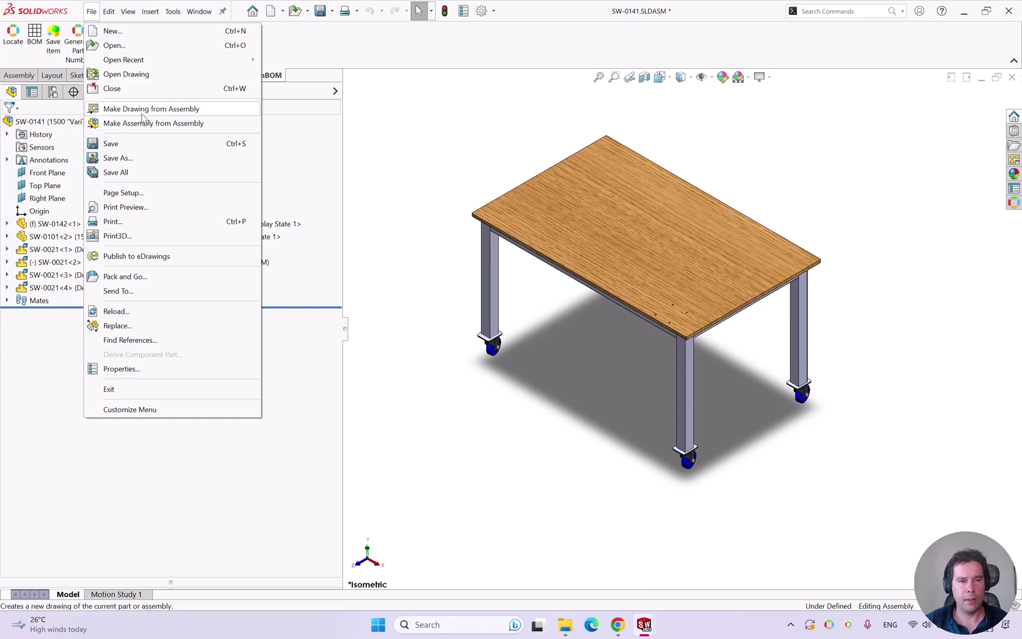
{"action": "left_click", "coordinate": [126, 74]}
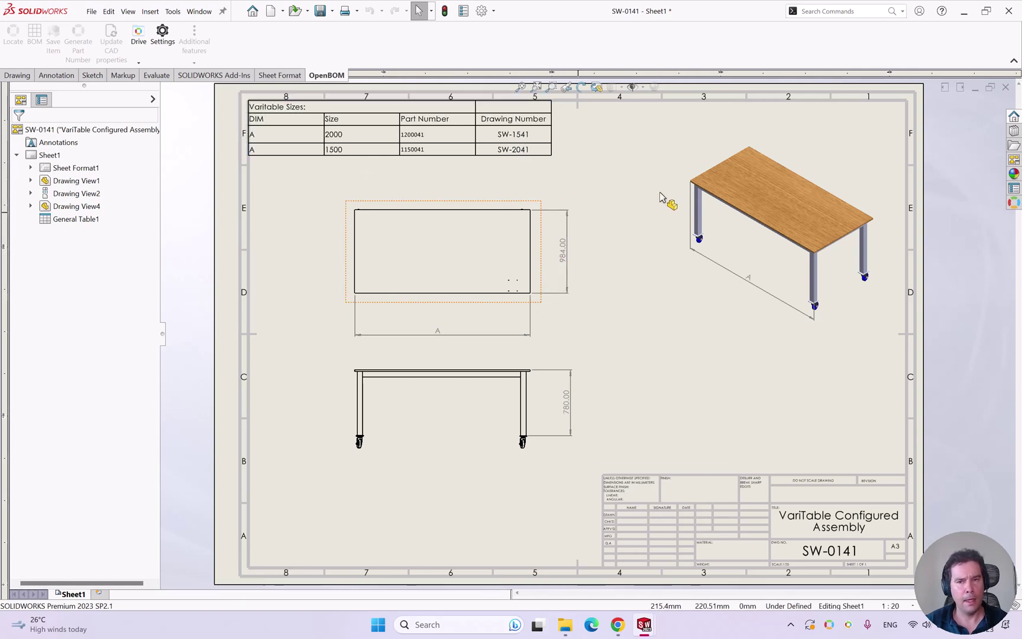
{"action": "left_click", "coordinate": [1005, 87]}
{"action": "left_click", "coordinate": [289, 210]}
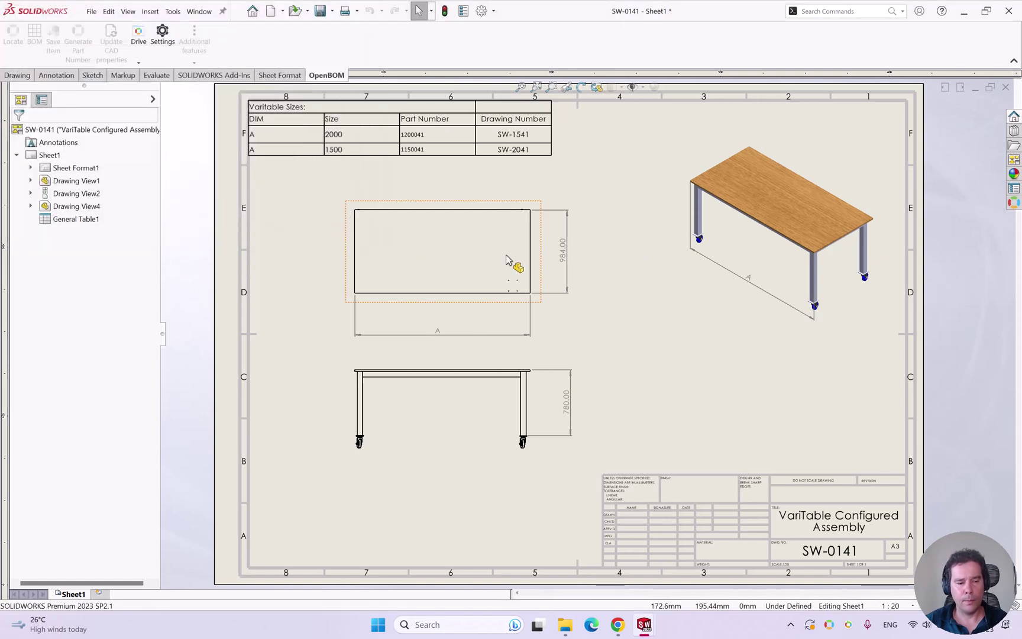
{"action": "left_click", "coordinate": [623, 254]}
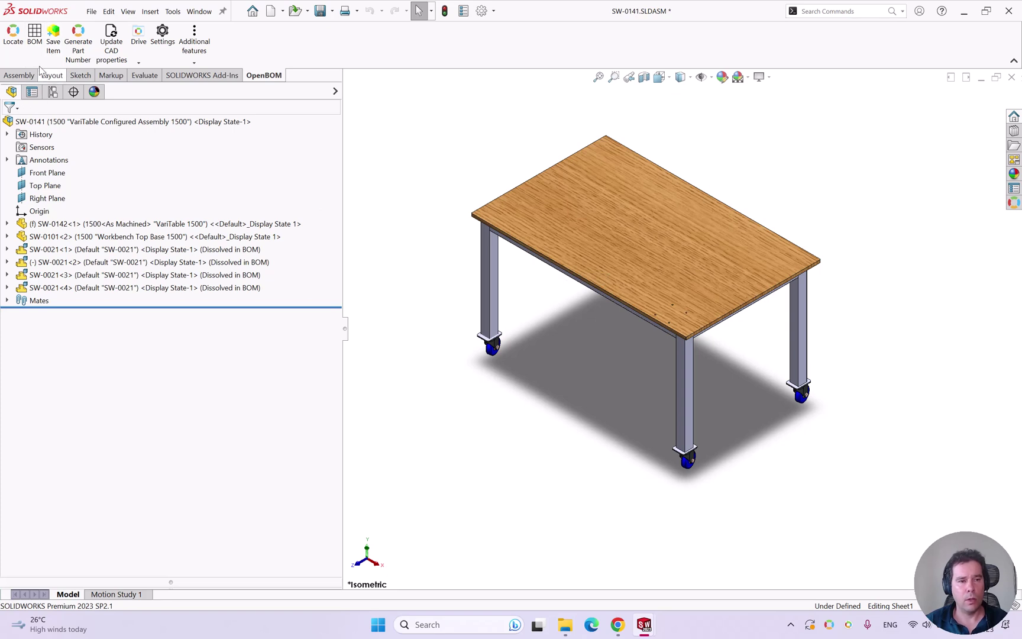
Export the multi-level BOM of the 1500 configuration to OpenBOM and open the exported BOM 1150041.
{"action": "left_click", "coordinate": [34, 34]}
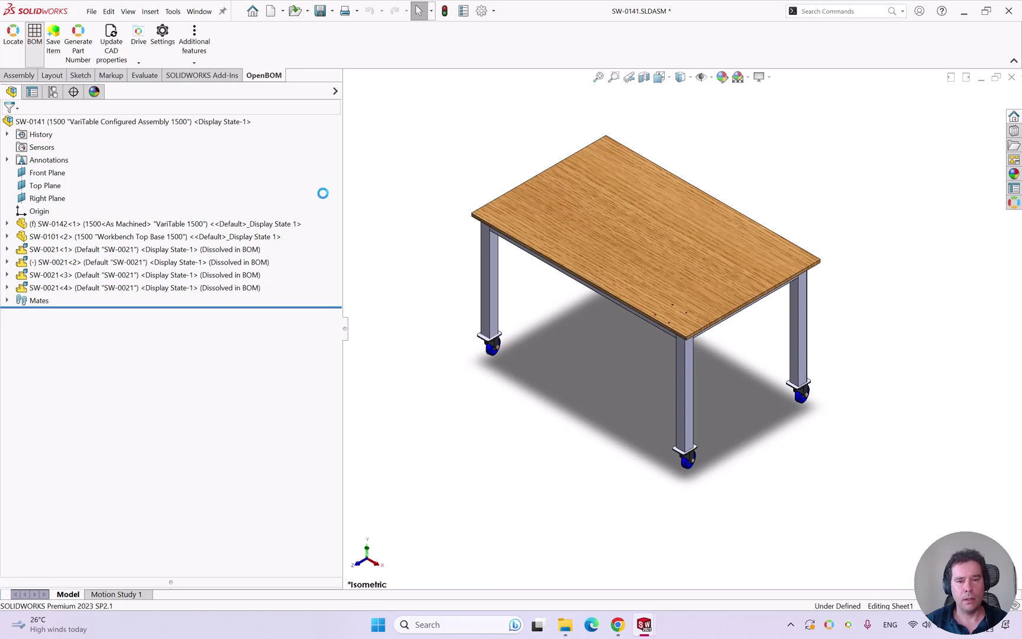
{"action": "left_click", "coordinate": [390, 396]}
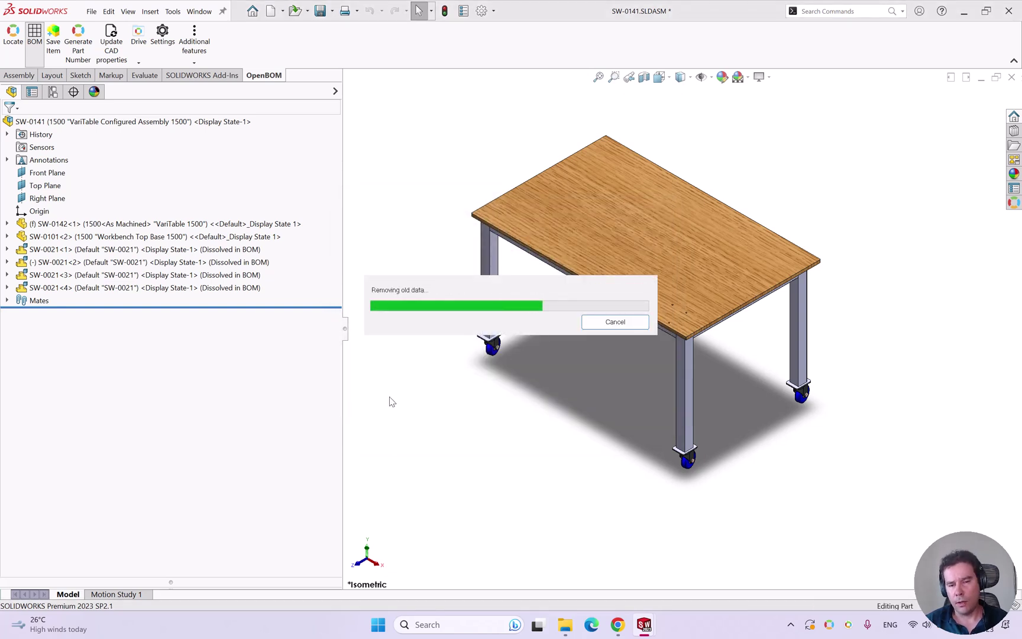
{"action": "left_click", "coordinate": [418, 302]}
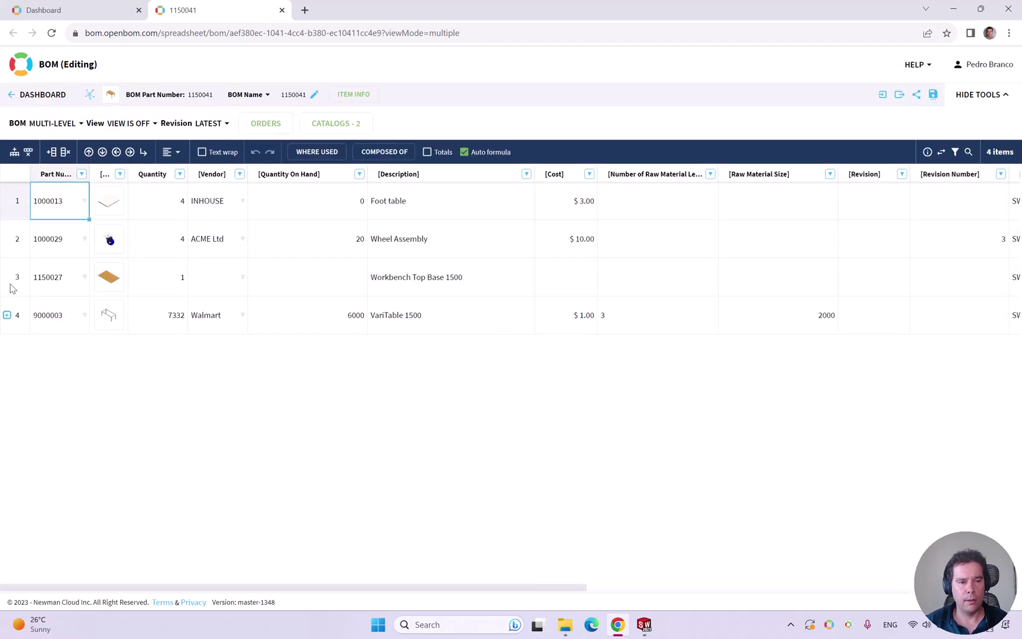
Examine the Workbench Top Base 1500 and VariTable 1500 rows in the BOM, including the VariTable's quantity and subitems.
{"action": "left_click", "coordinate": [46, 285]}
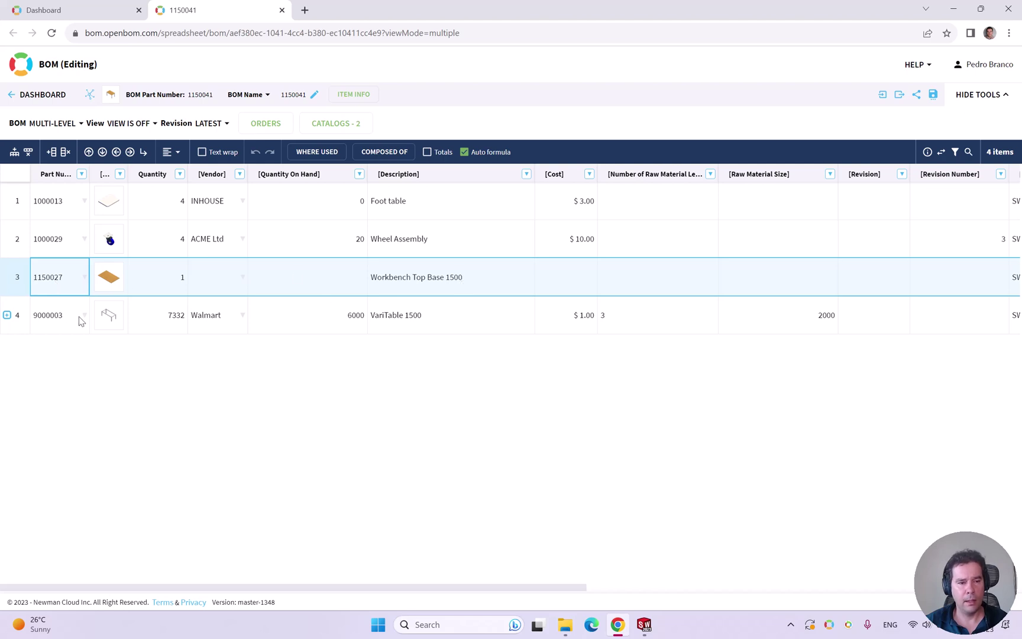
{"action": "left_click", "coordinate": [156, 319]}
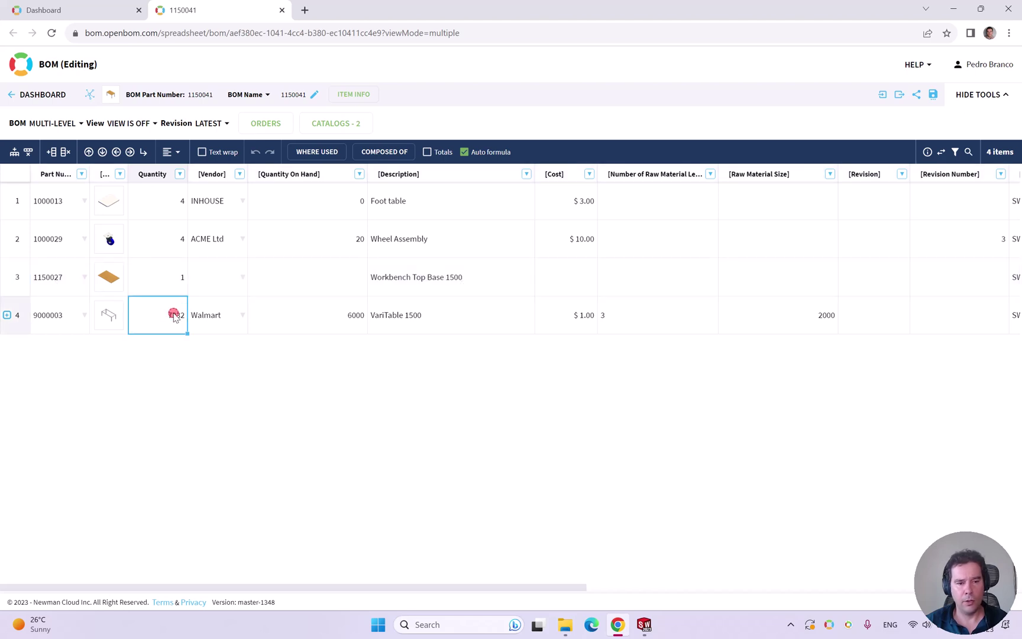
{"action": "left_click", "coordinate": [6, 316]}
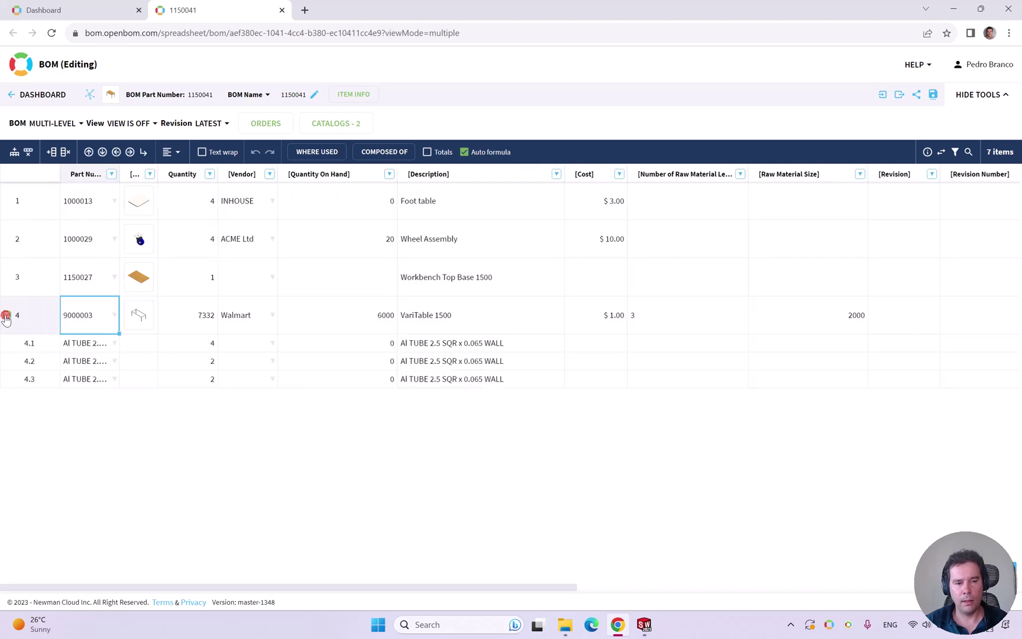
{"action": "left_click", "coordinate": [7, 315]}
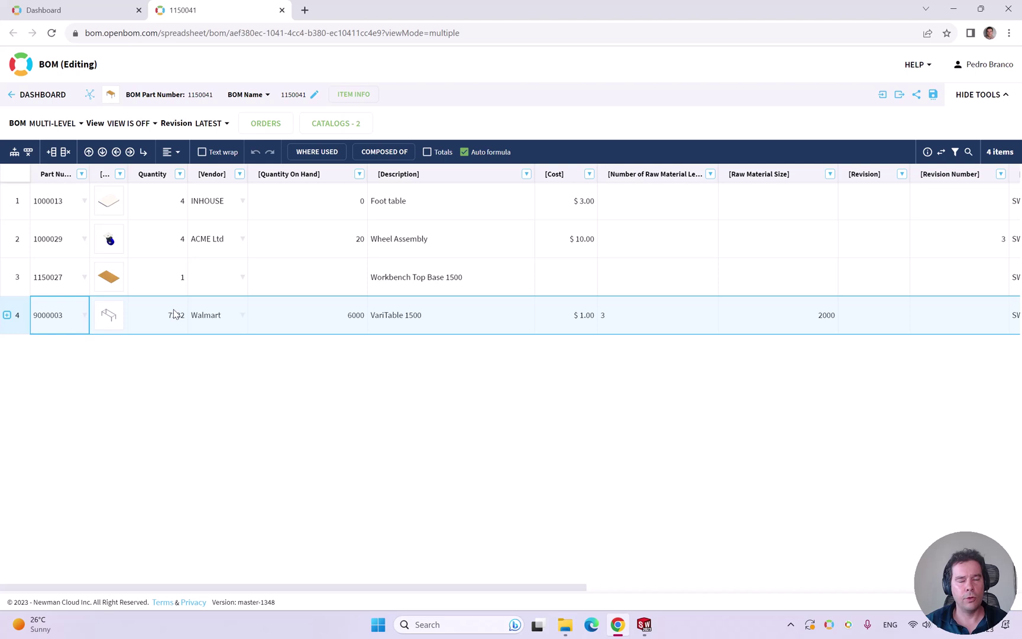
Switch back to SOLIDWORKS, activate the 2000 configuration of SW-0141 and export its multi-level BOM to OpenBOM.
{"action": "key", "text": "alt+Tab"}
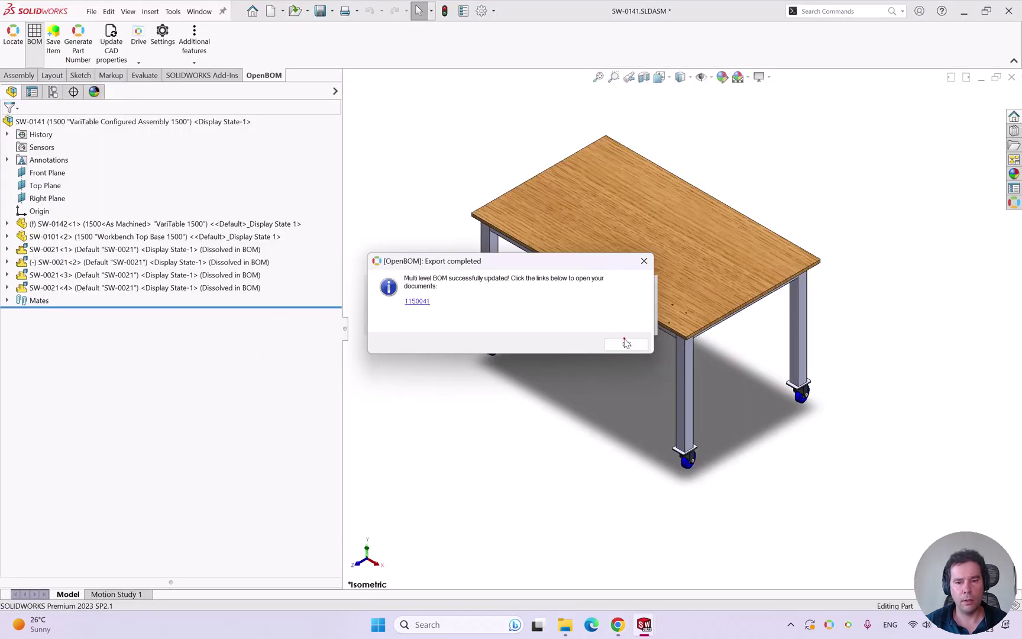
{"action": "left_click", "coordinate": [627, 344]}
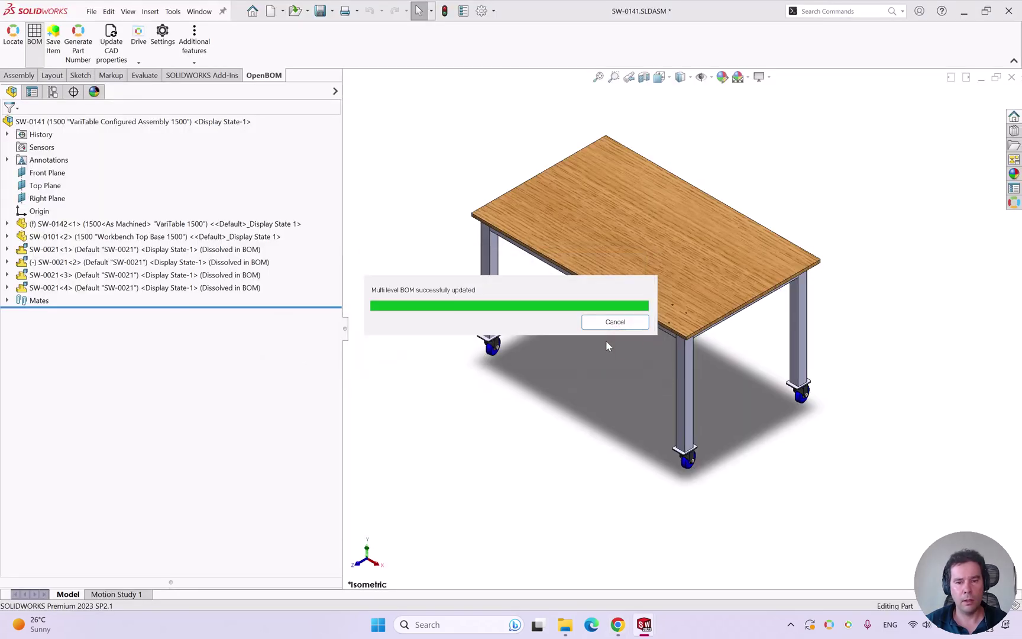
{"action": "left_click", "coordinate": [52, 92]}
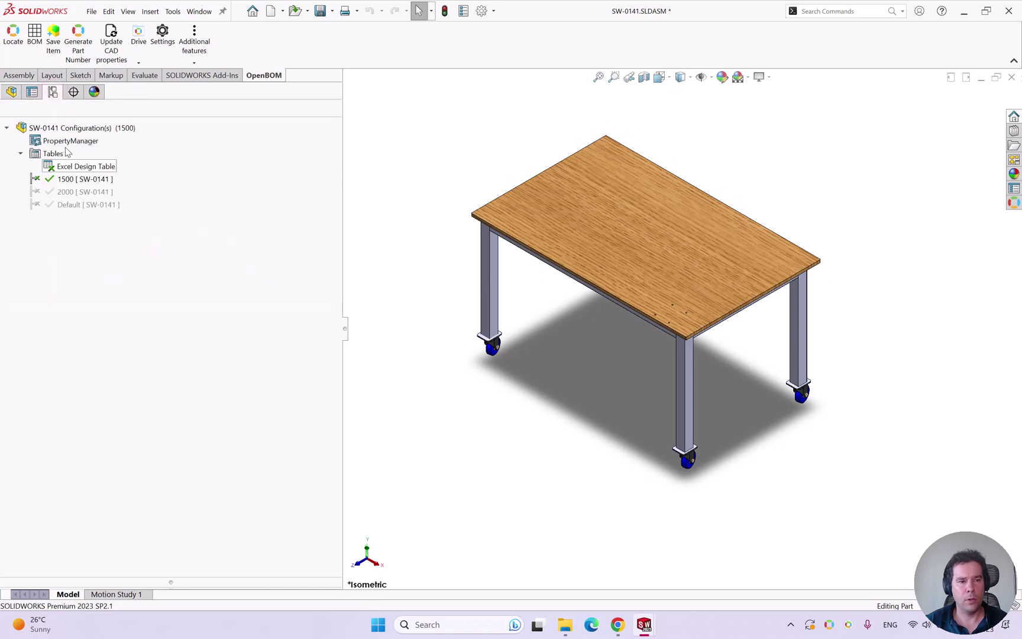
{"action": "left_click", "coordinate": [68, 191]}
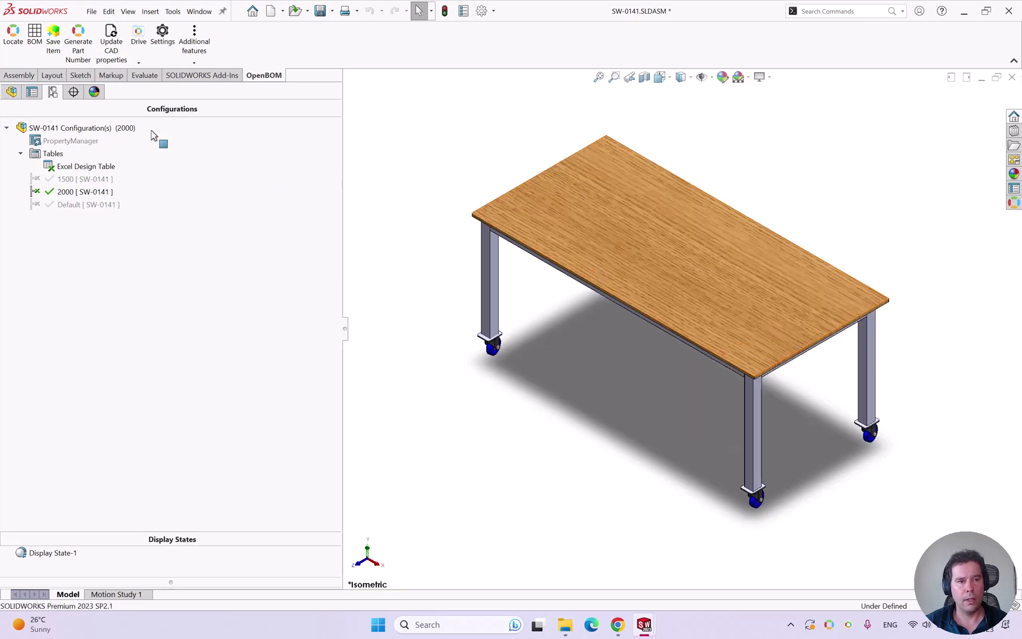
{"action": "left_click", "coordinate": [34, 32]}
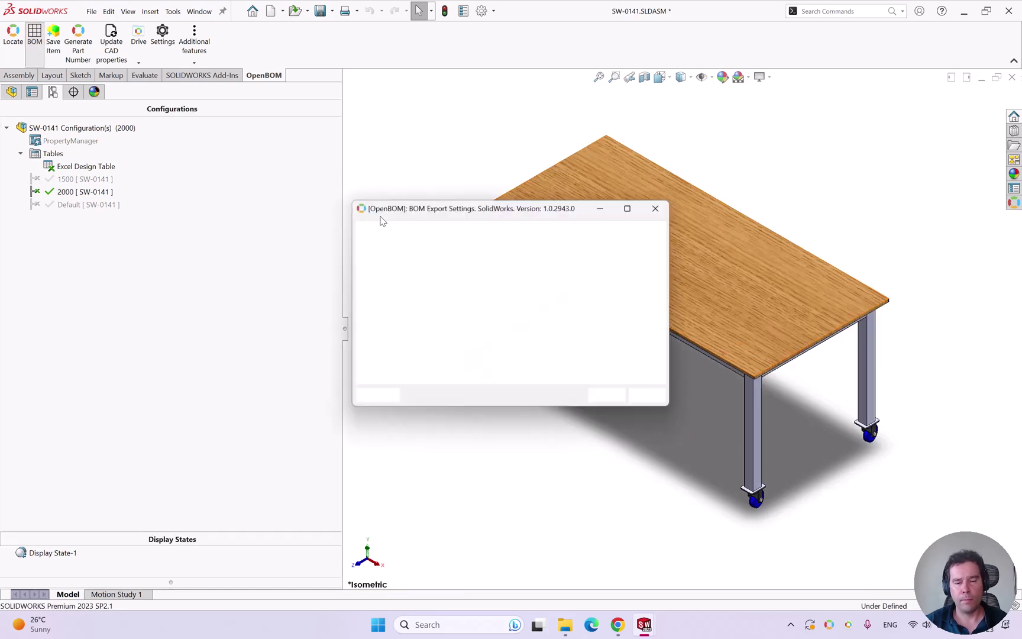
{"action": "left_click", "coordinate": [384, 395]}
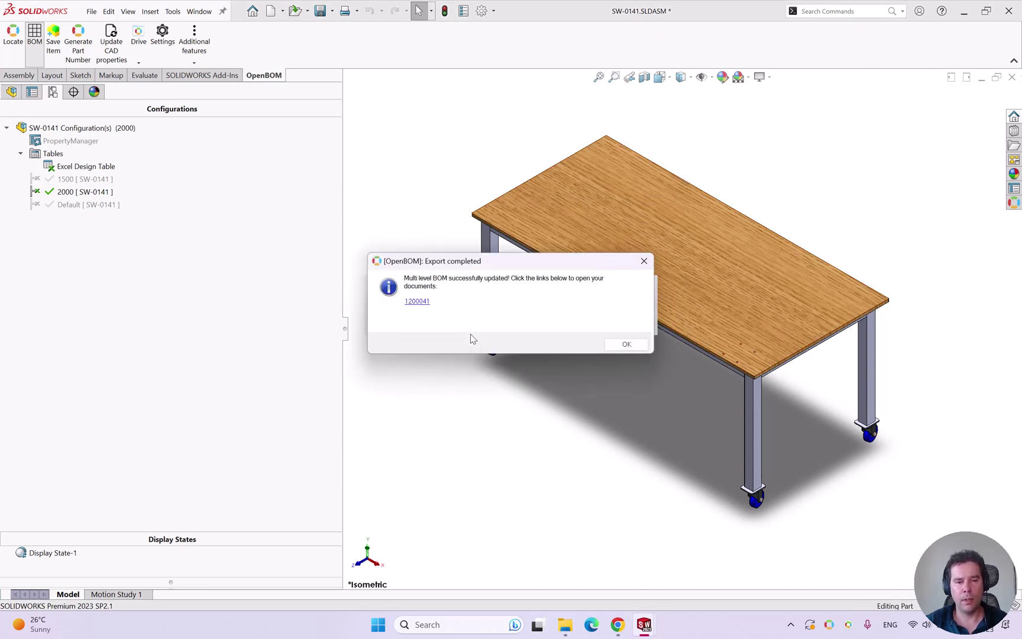
Open the exported BOM 1200041 and examine the VariTable 2000 quantity and the Workbench Top Base 2000 description and part number.
{"action": "left_click", "coordinate": [418, 302]}
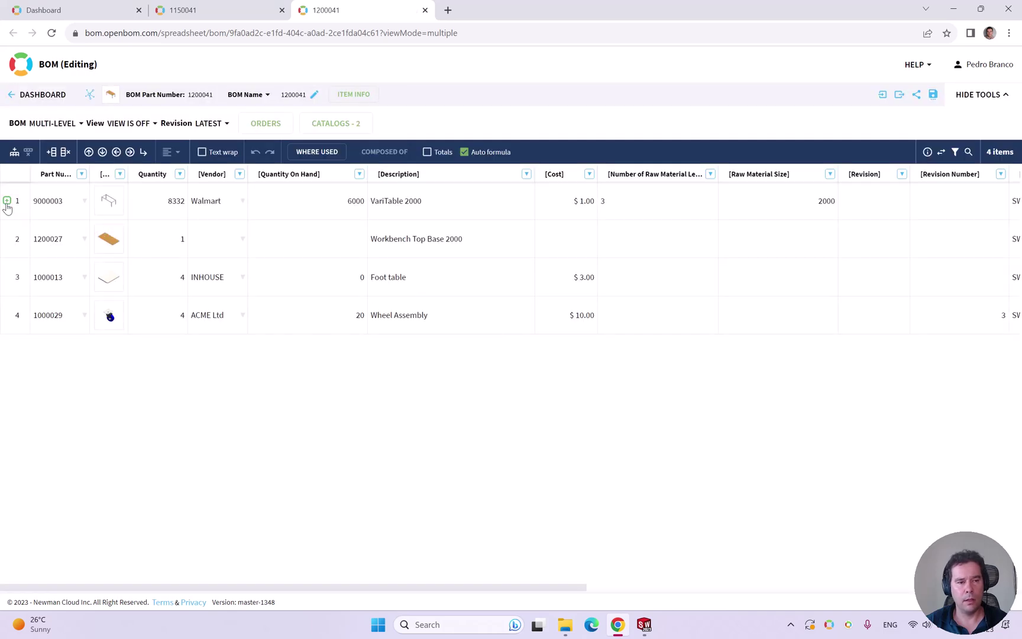
{"action": "left_click", "coordinate": [165, 207]}
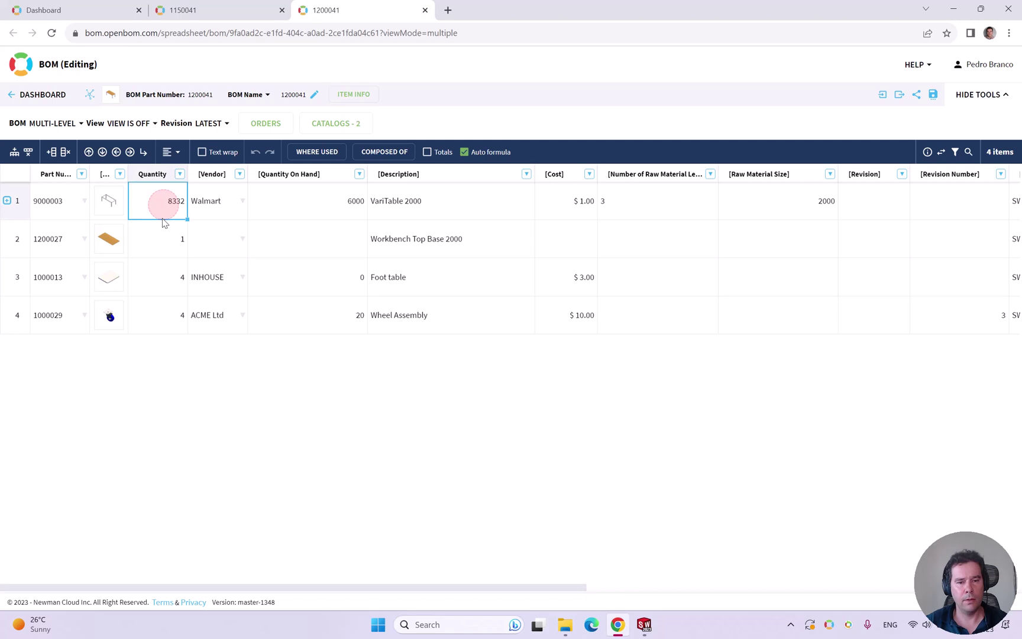
{"action": "left_click", "coordinate": [460, 247]}
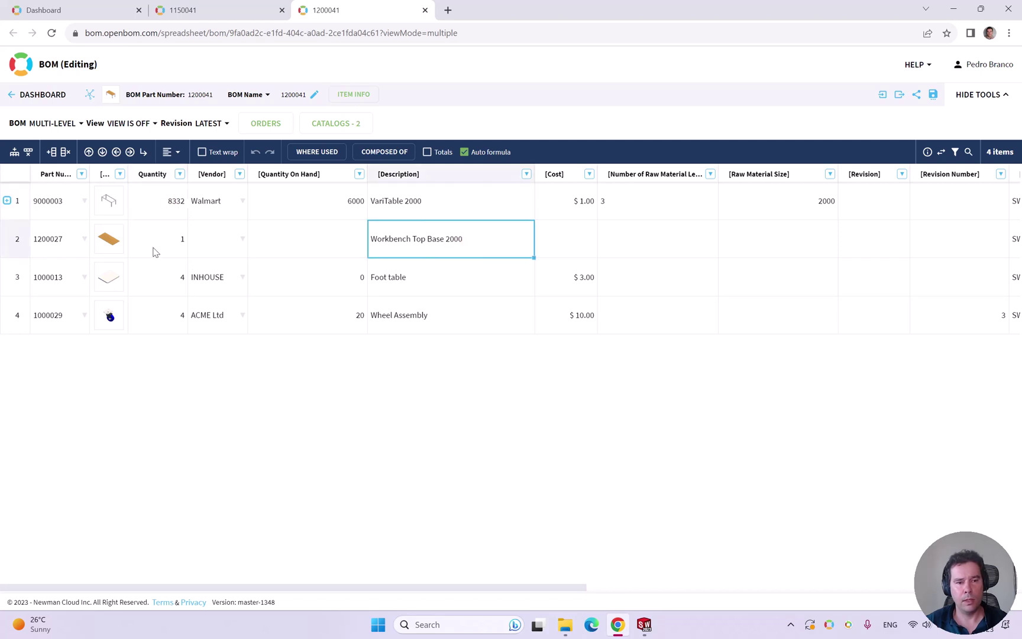
{"action": "left_click", "coordinate": [50, 248]}
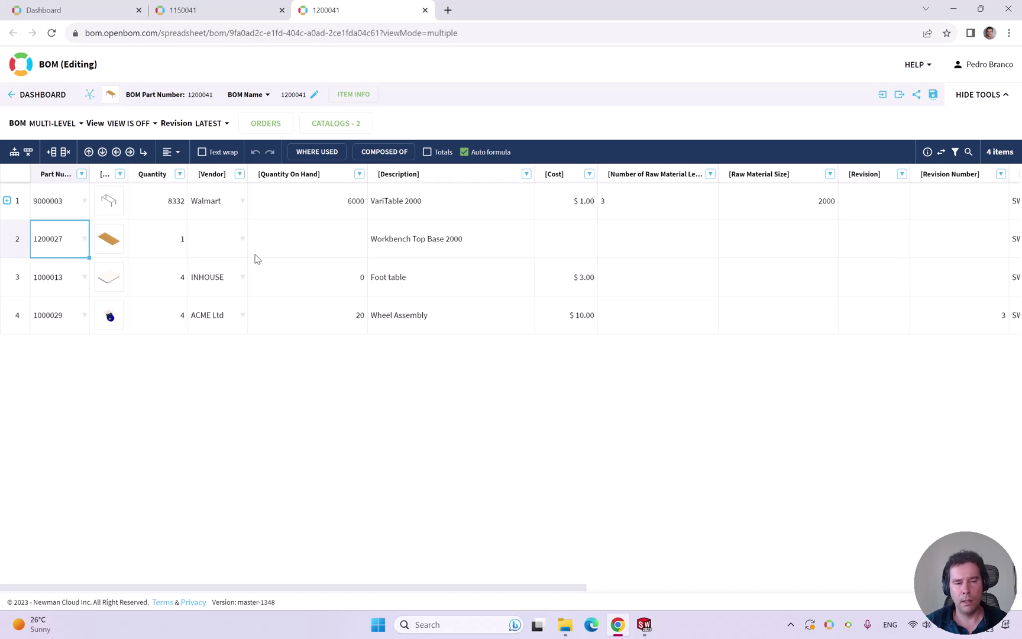
List all BOMs on the OpenBOM dashboard, view the product structure graph of BOM 1150041, and close that browser tab.
{"action": "left_click", "coordinate": [41, 96]}
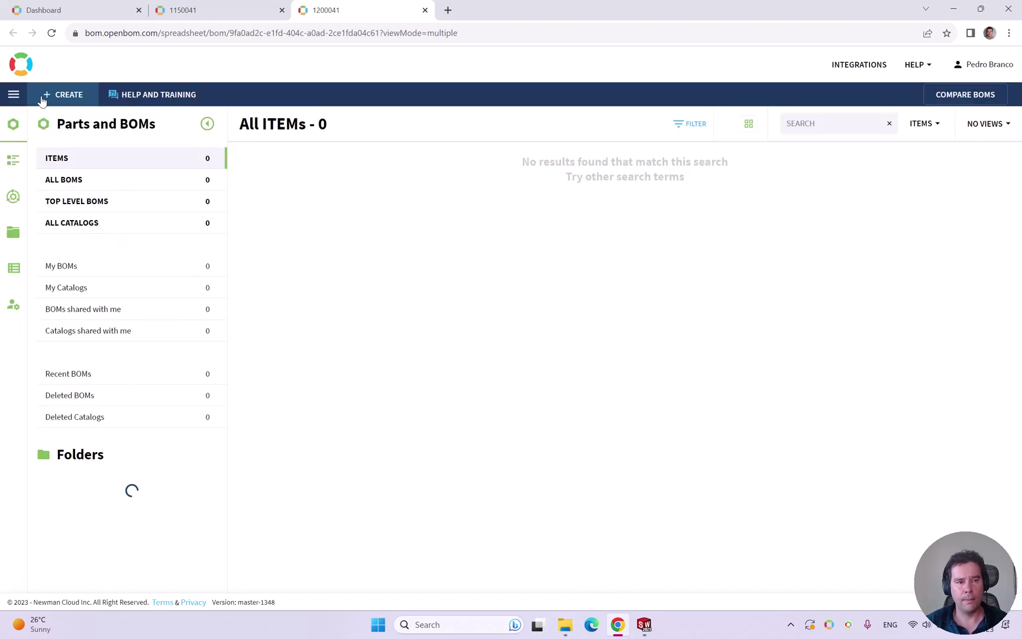
{"action": "left_click", "coordinate": [65, 181]}
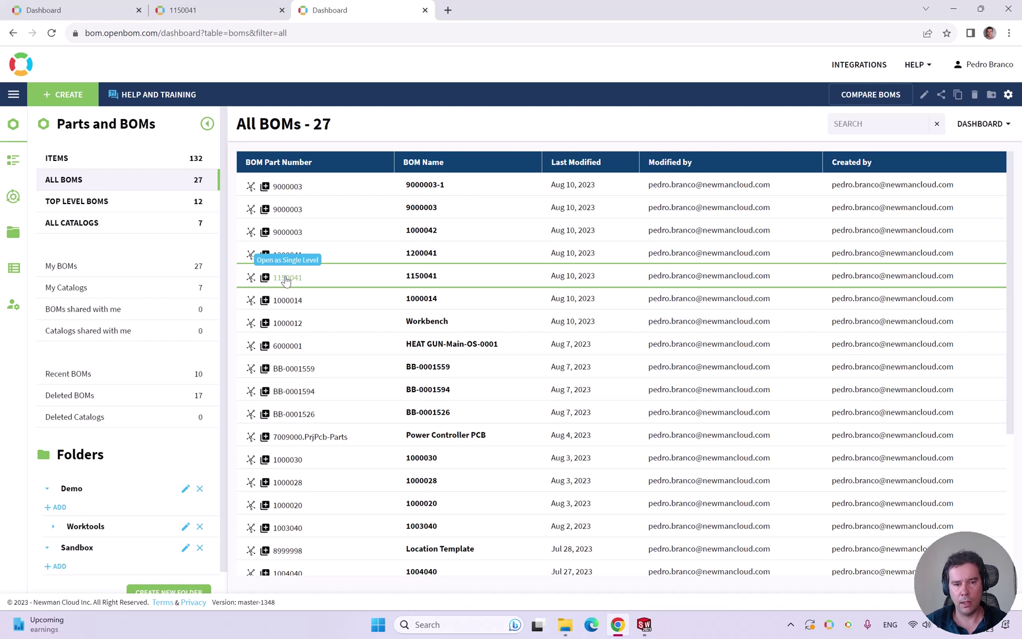
{"action": "left_click", "coordinate": [251, 278]}
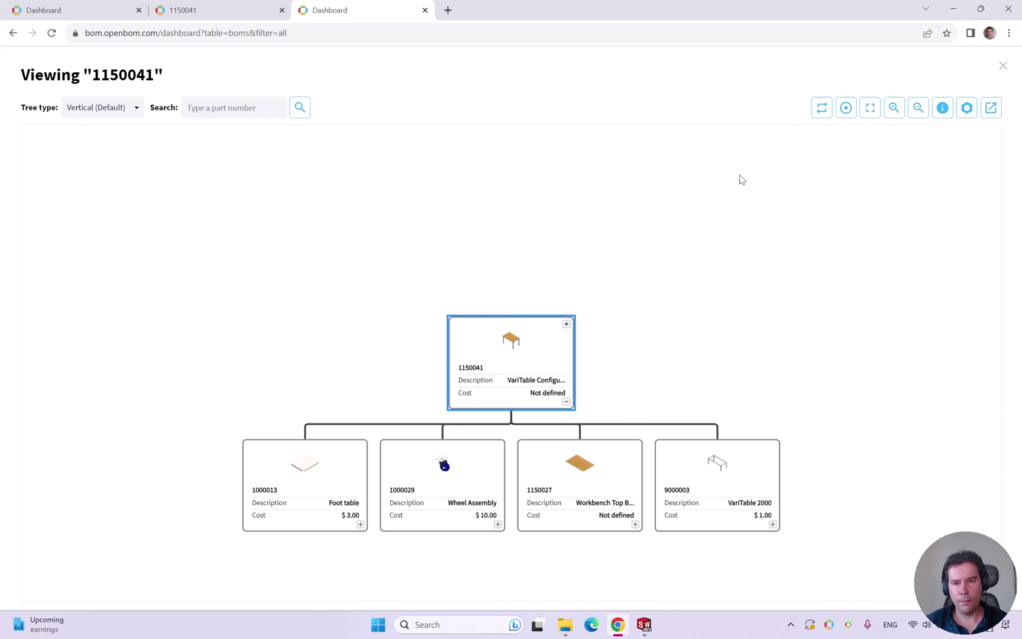
{"action": "left_click", "coordinate": [425, 10]}
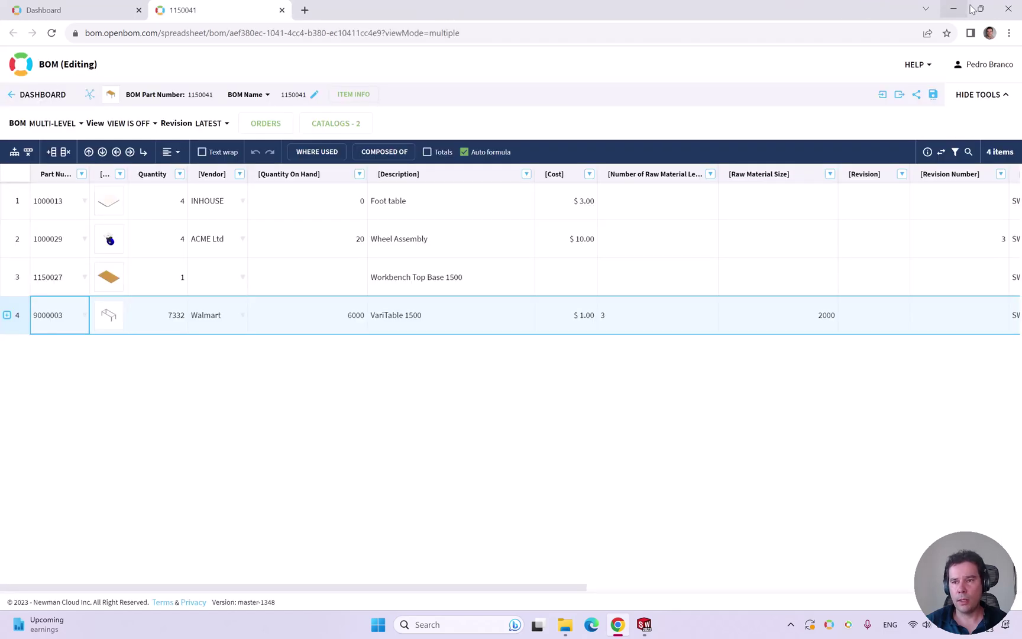
Switch back to SOLIDWORKS, dismiss the export completion message and select the 2000 configuration.
{"action": "left_click", "coordinate": [953, 9]}
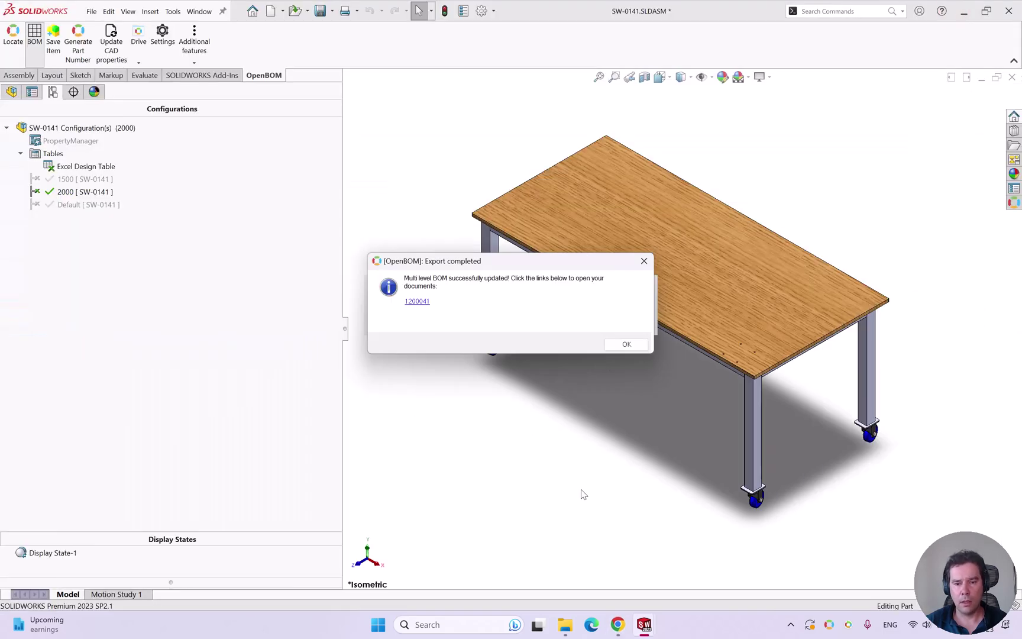
{"action": "left_click", "coordinate": [626, 343]}
{"action": "left_click", "coordinate": [76, 192]}
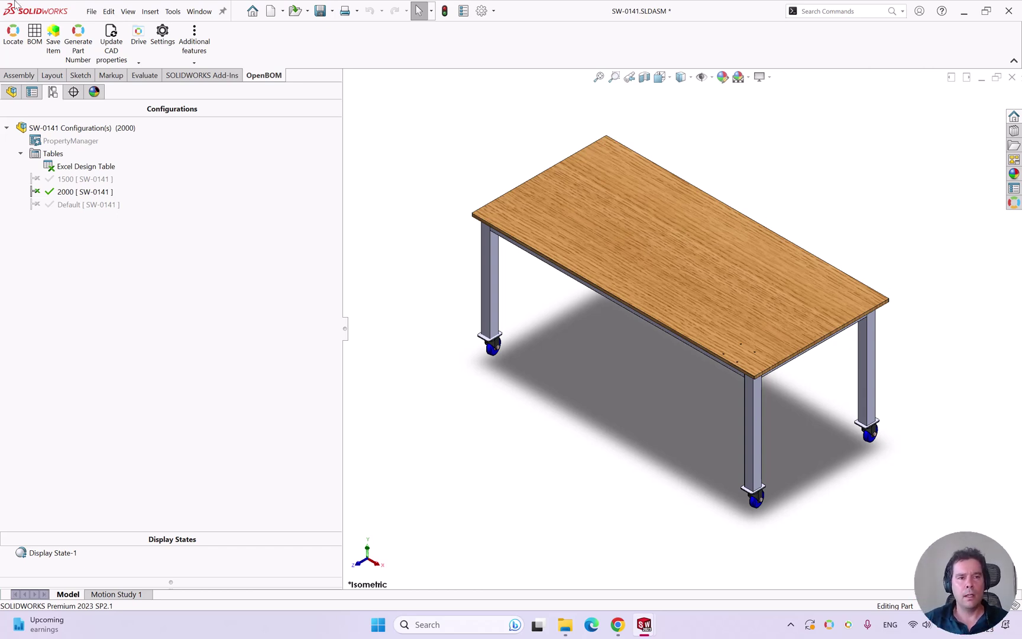
Open the SW-0141 assembly's file properties, view the configuration-specific properties, and close the dialog.
{"action": "left_click", "coordinate": [92, 11]}
{"action": "mouse_move", "coordinate": [108, 11]}
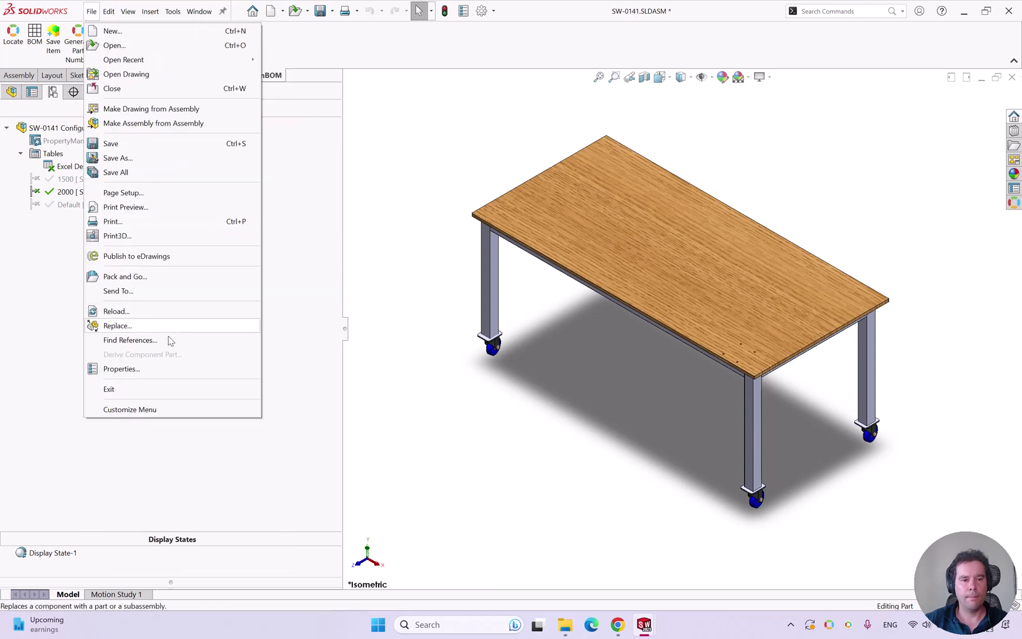
{"action": "left_click", "coordinate": [168, 370]}
{"action": "left_click", "coordinate": [158, 208]}
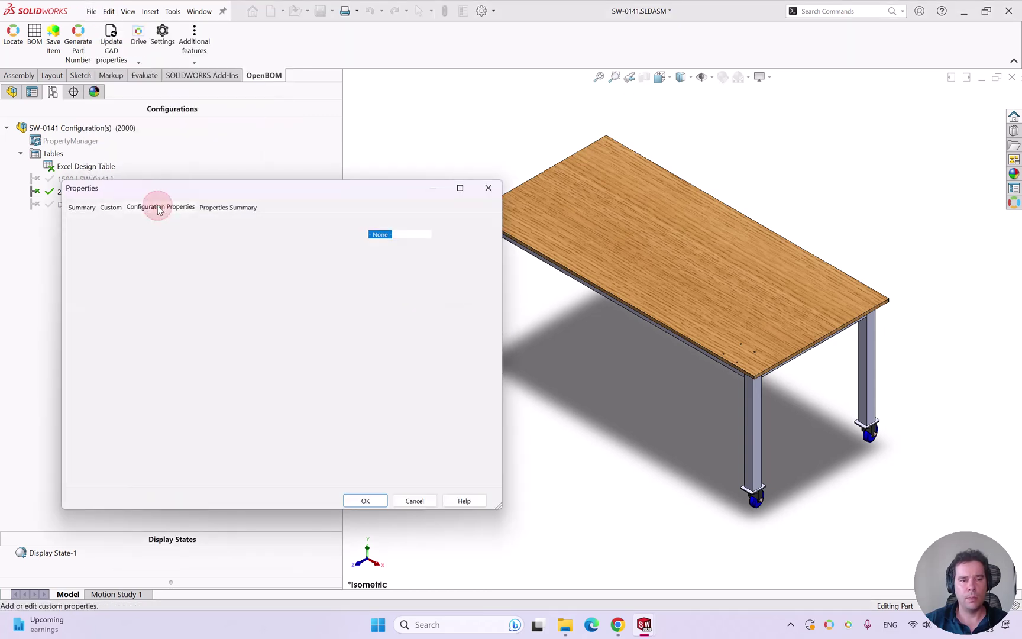
{"action": "left_click", "coordinate": [488, 188]}
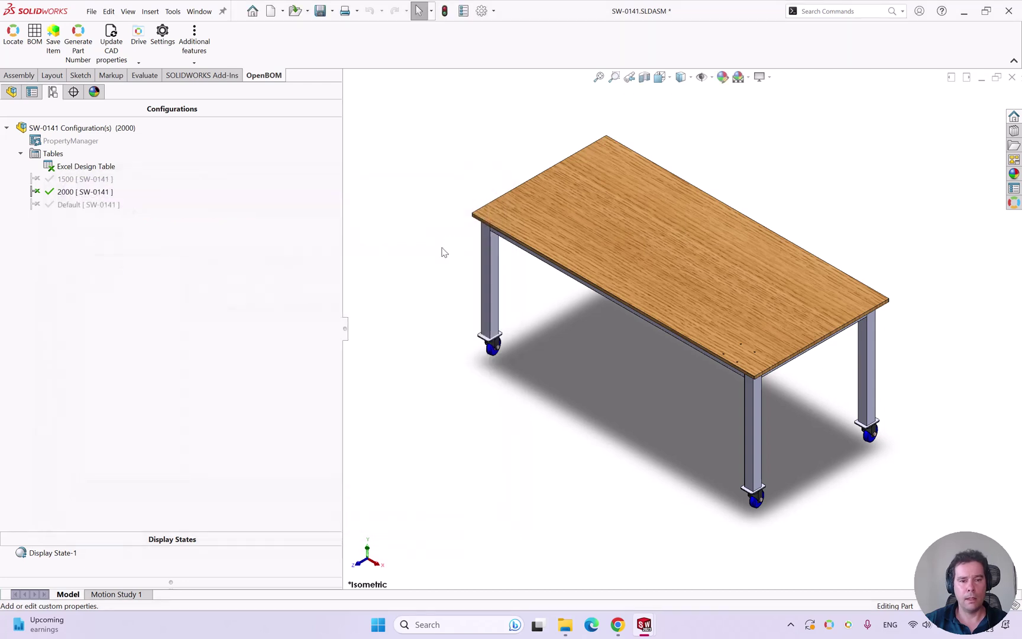